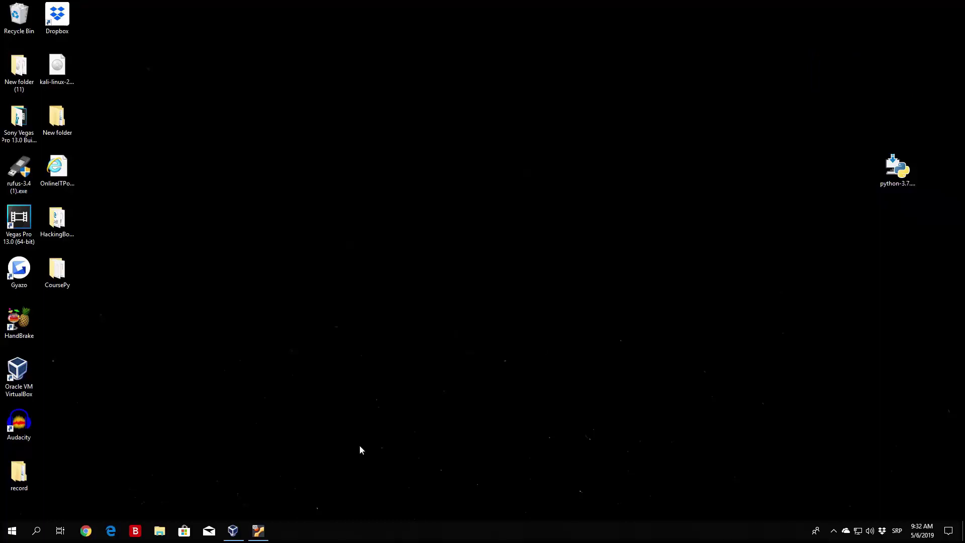
Launch Google Chrome from the taskbar
left_click(84, 534)
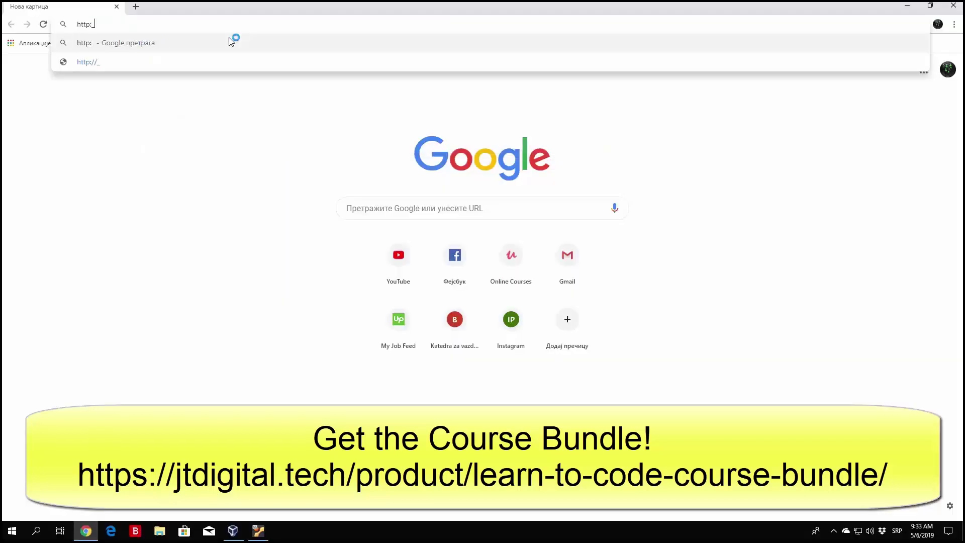
Go to python.org/downloads/ in Chrome's address bar
type("/python.org")
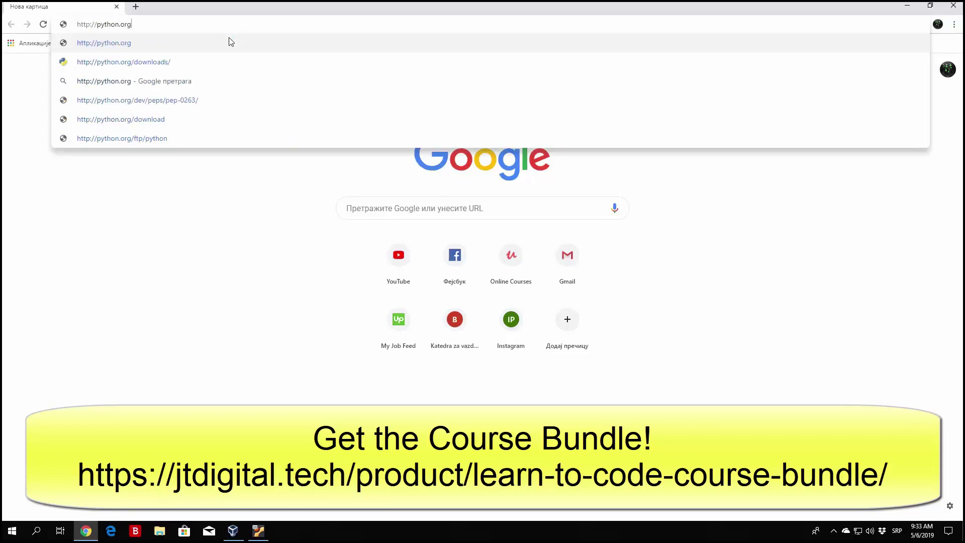
type("/downloads")
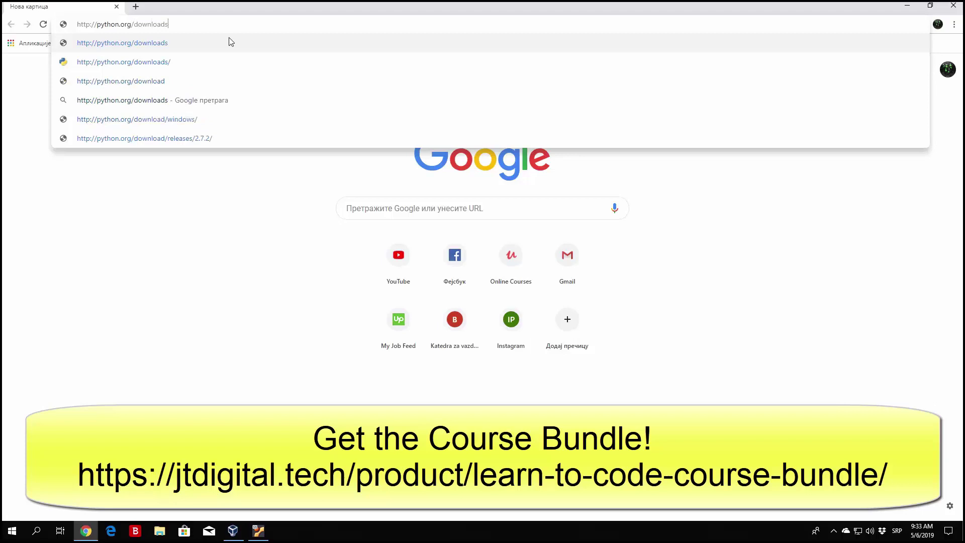
type("/")
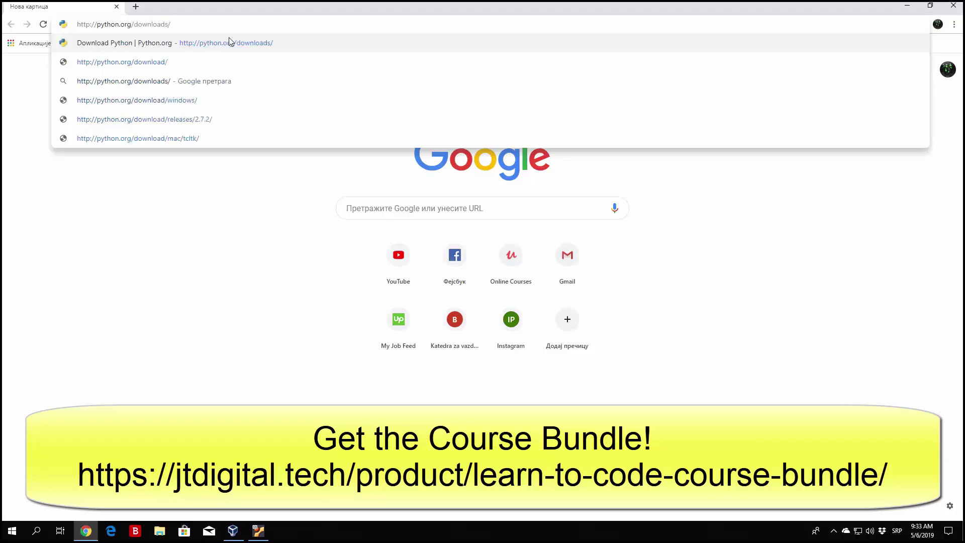
key("Return")
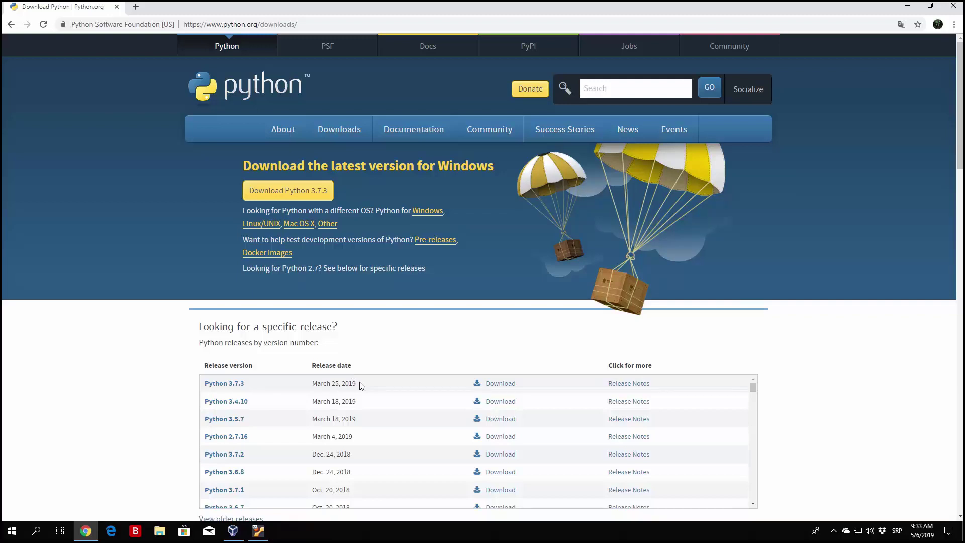
Scroll through the python.org downloads page, then return to the top
scroll(961, 106, "down", 2)
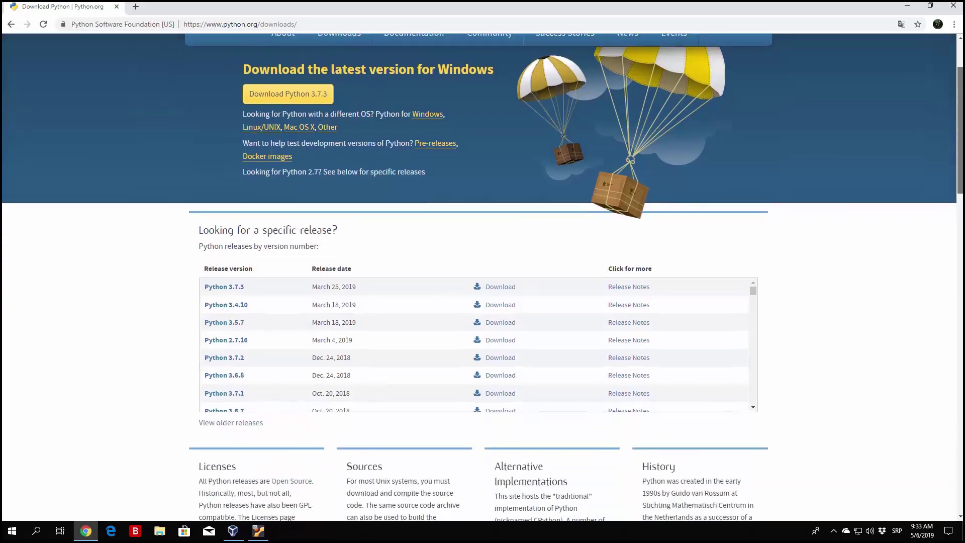
scroll(961, 105, "up", 2)
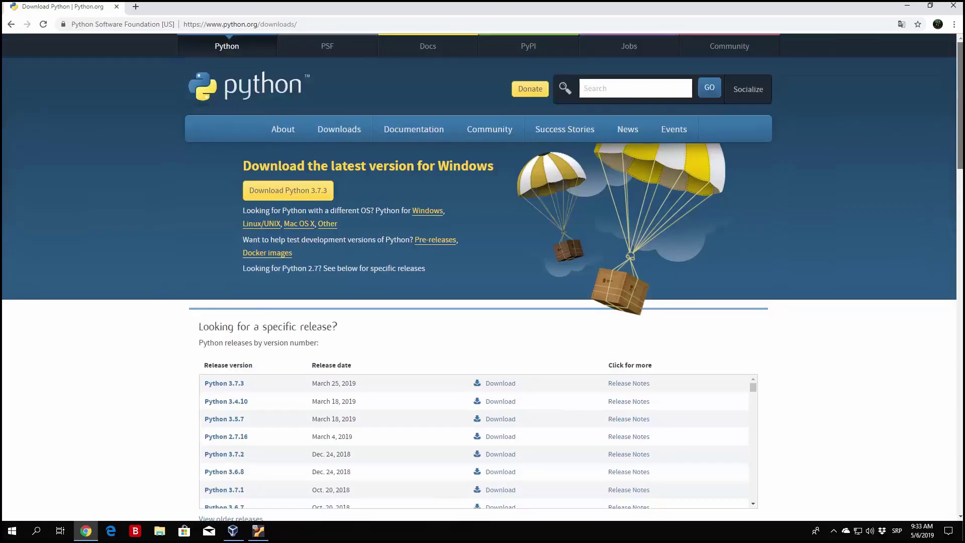
scroll(961, 106, "down", 18)
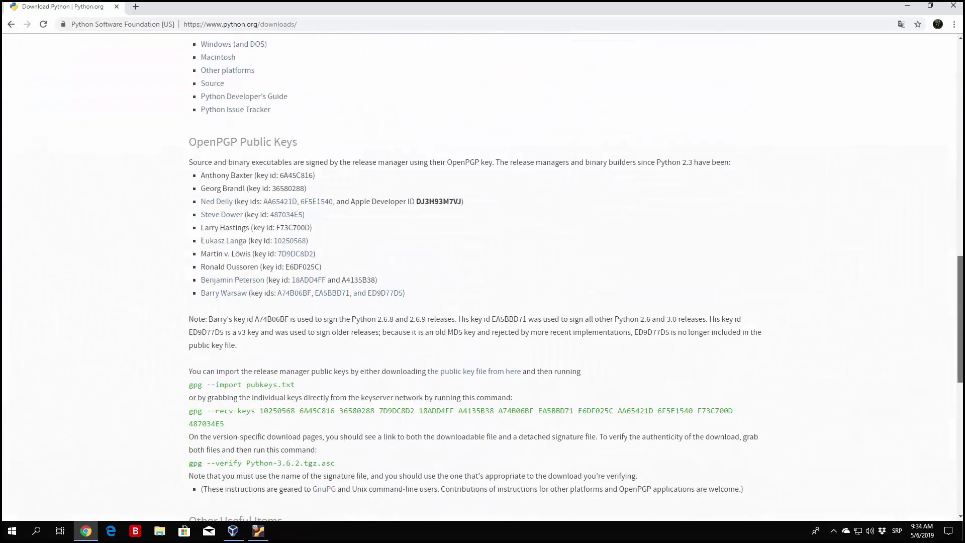
scroll(483, 278, "down", 7)
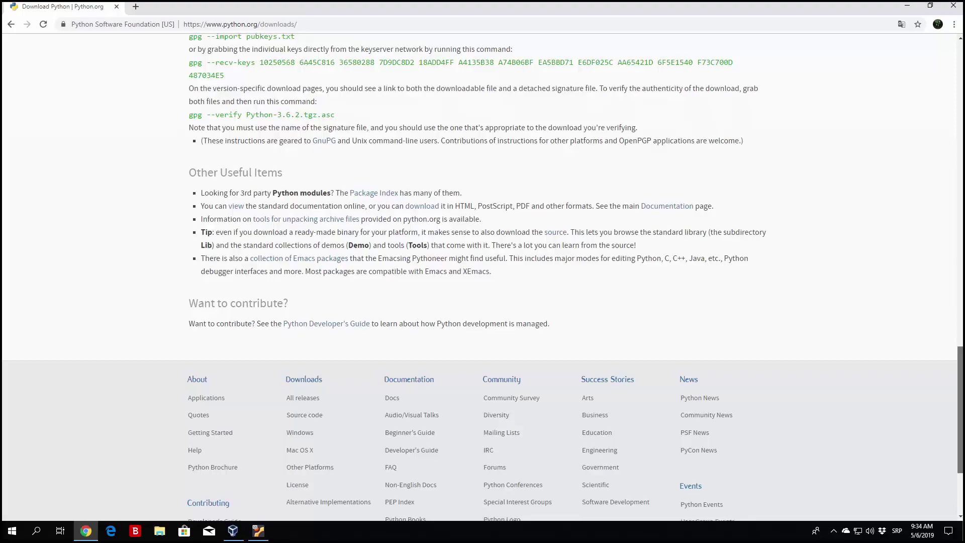
scroll(958, 201, "up", 15)
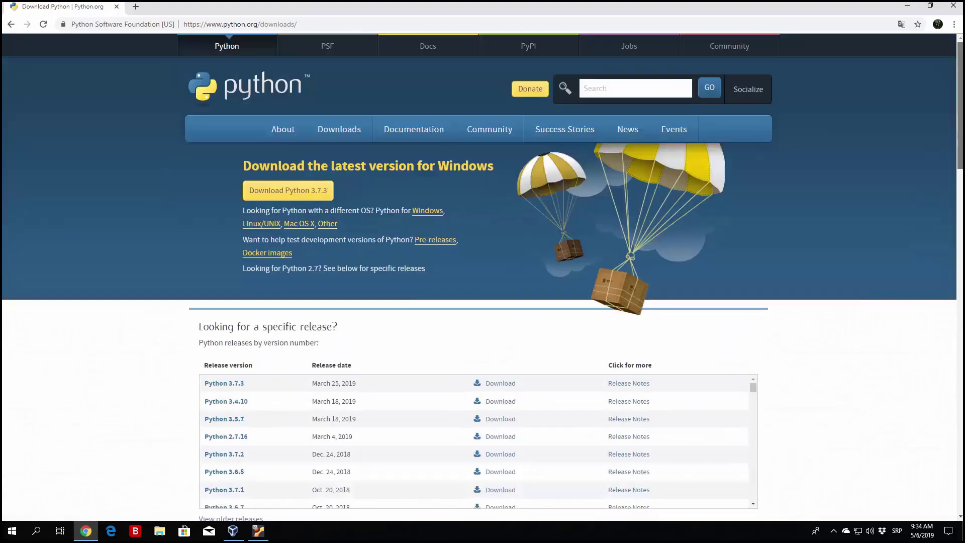
left_click_drag(958, 201, 958, 98)
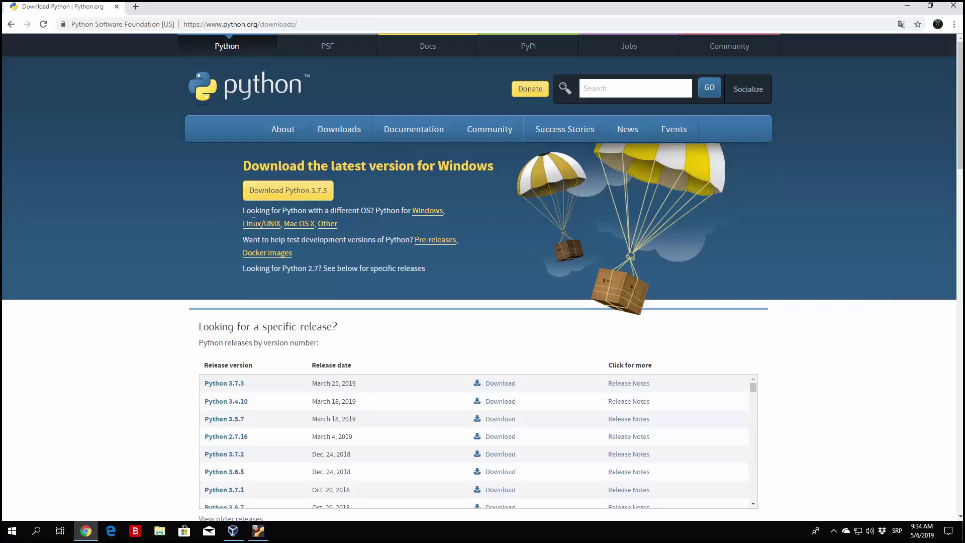
Open the Python Releases for Windows page and highlight the 3.7.3 Windows XP note
left_click(425, 211)
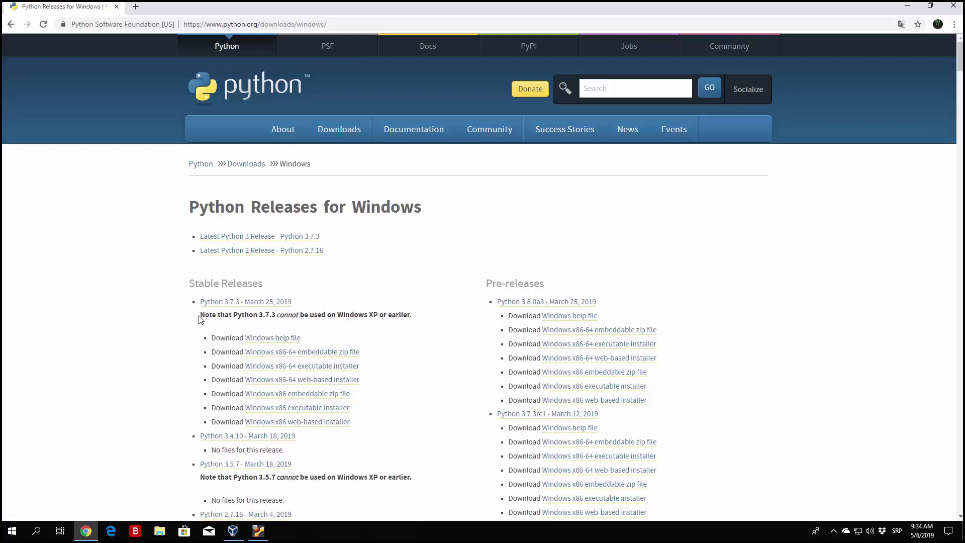
left_click_drag(201, 316, 416, 324)
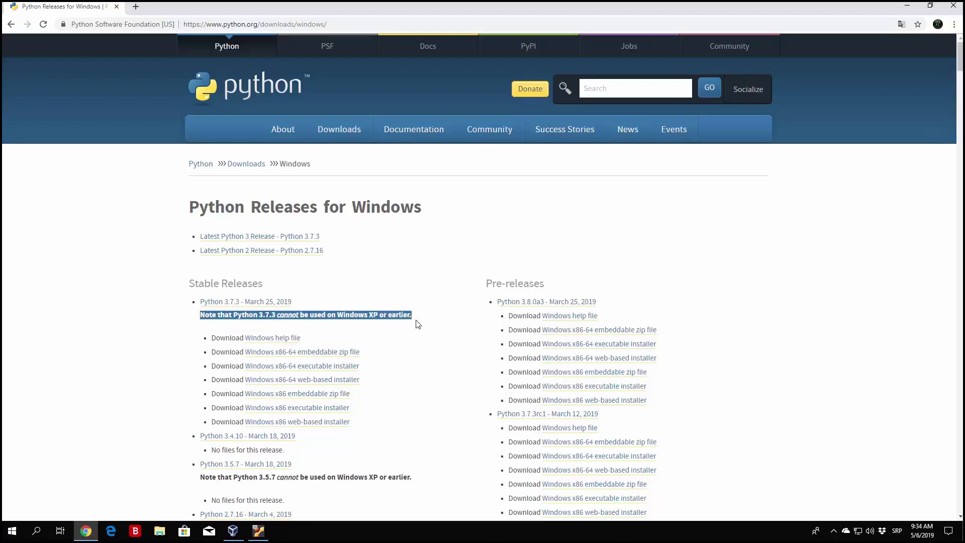
left_click(423, 282)
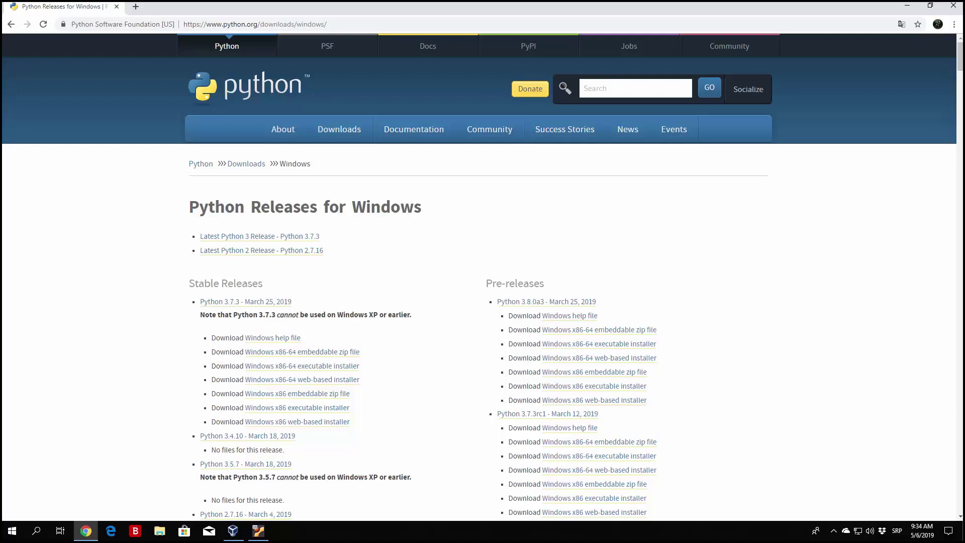
scroll(923, 86, "down", 3)
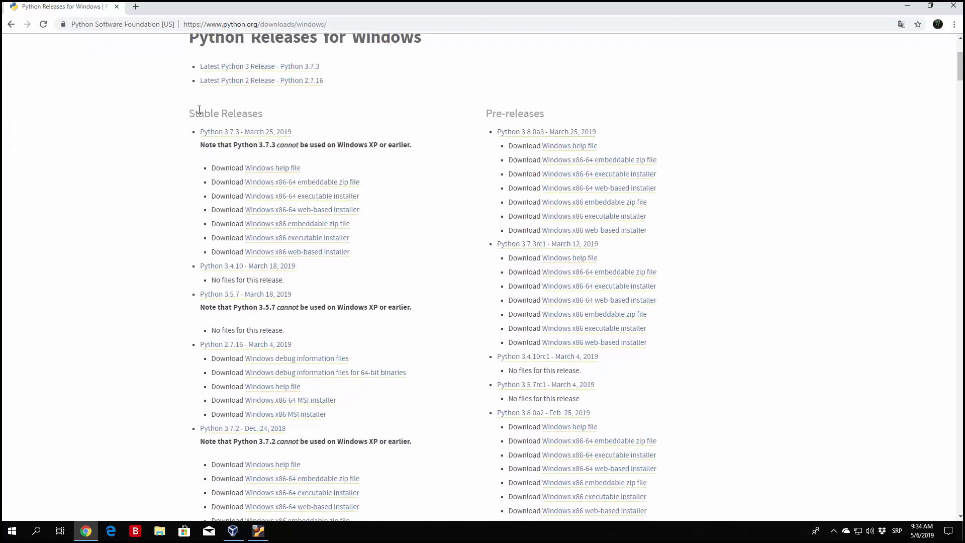
left_click_drag(176, 112, 272, 113)
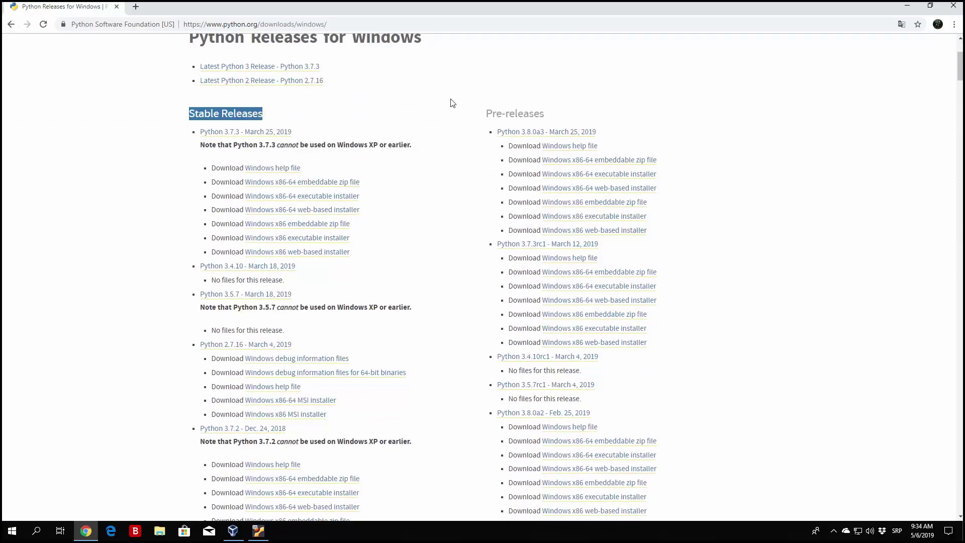
left_click(569, 94)
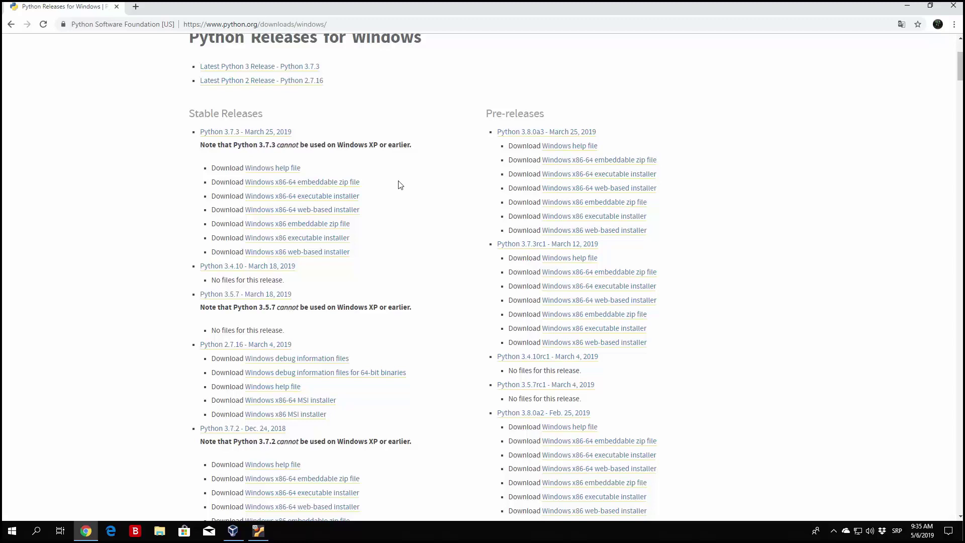
Search Windows for 'Control' and launch Control Panel
left_click(40, 536)
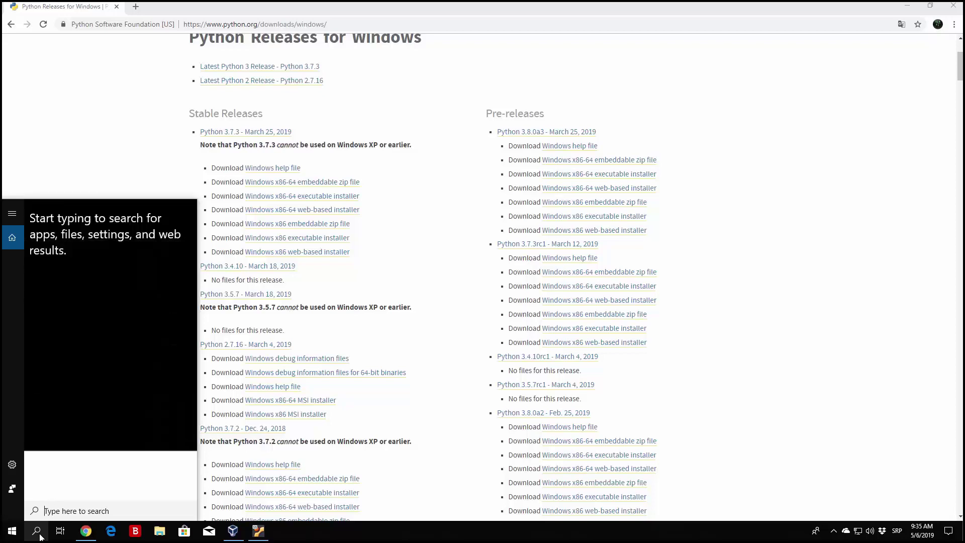
type("C")
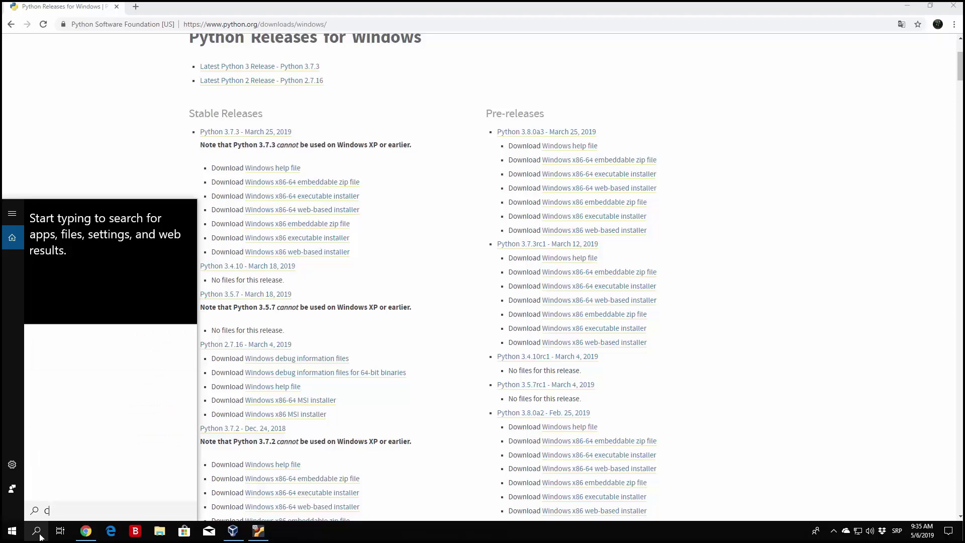
type("ontrol")
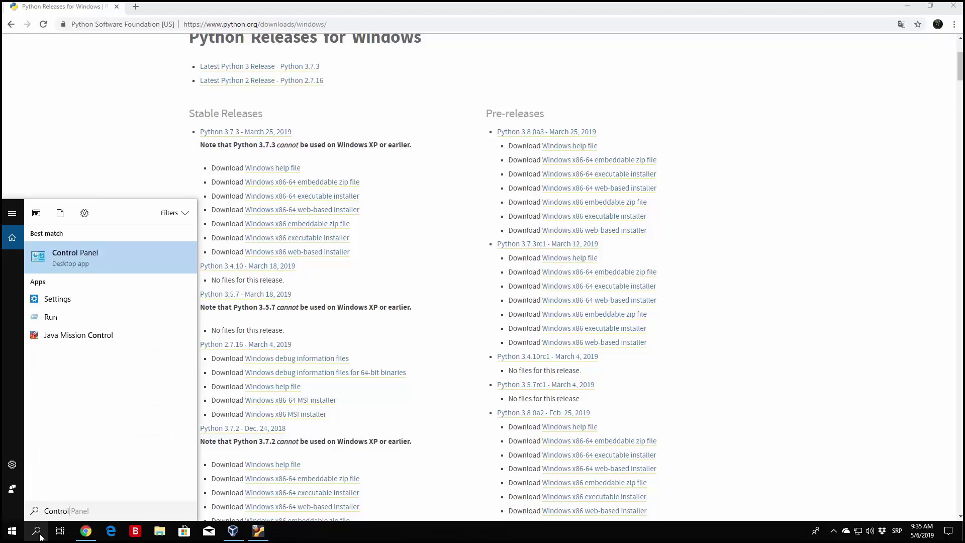
key("Return")
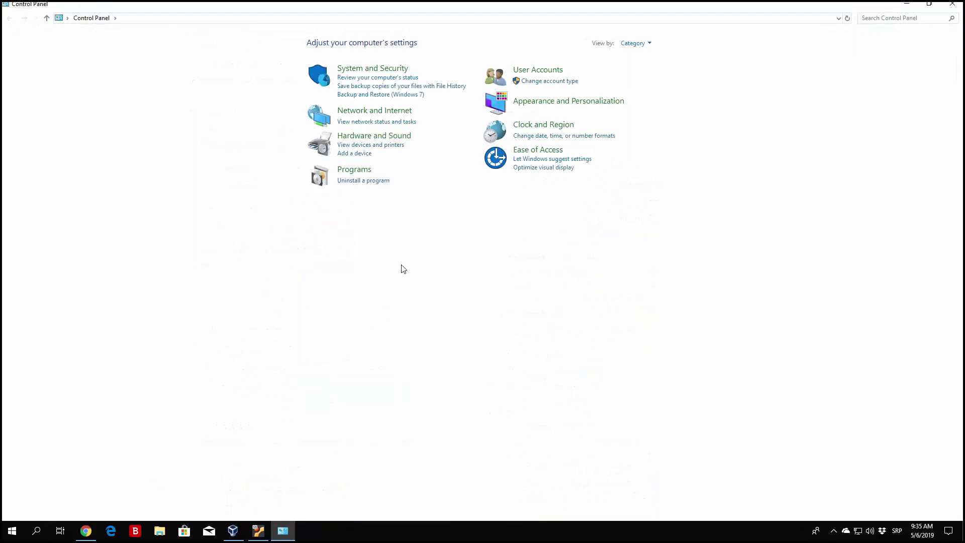
Open System and Security > System to confirm a 64-bit operating system
left_click(371, 70)
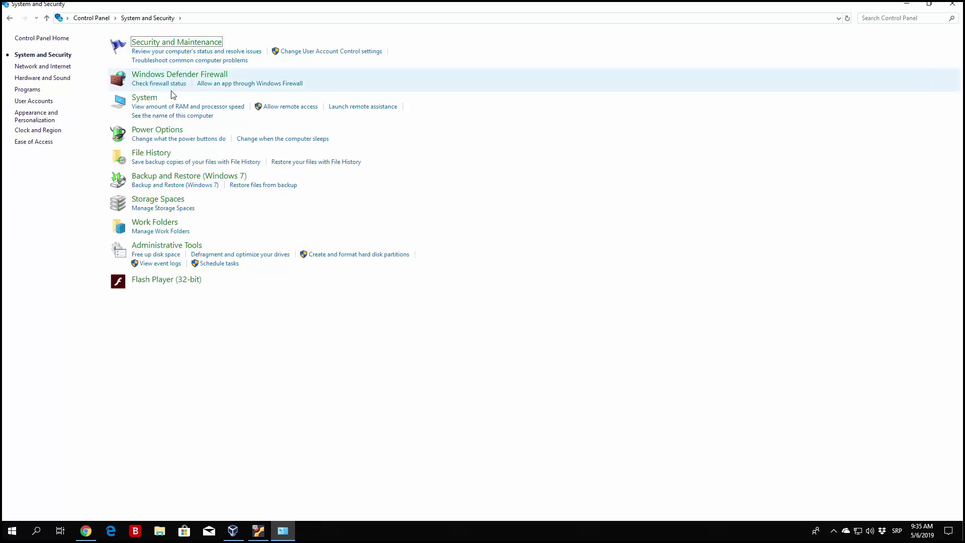
left_click(144, 98)
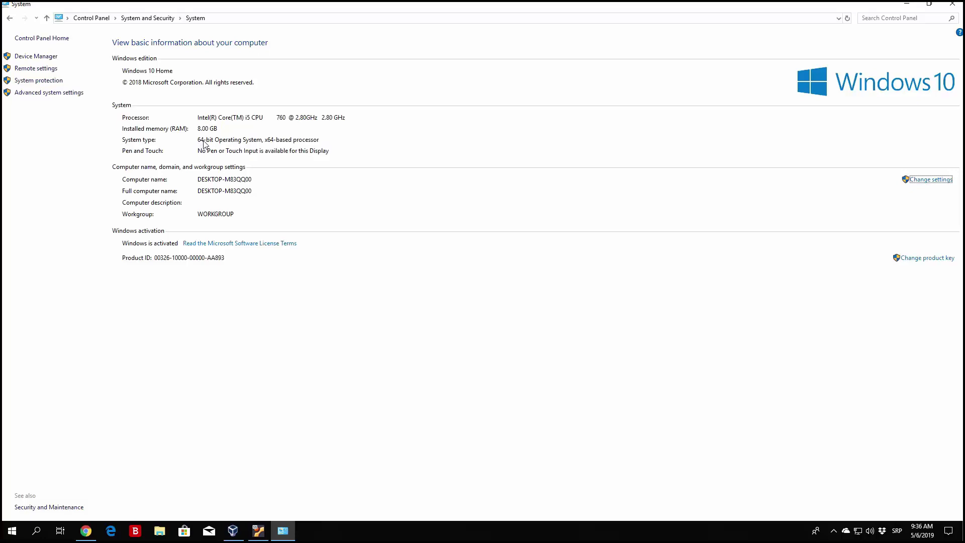
Close Control Panel and download the Python 3.7.3 Windows x86-64 executable installer
left_click(953, 4)
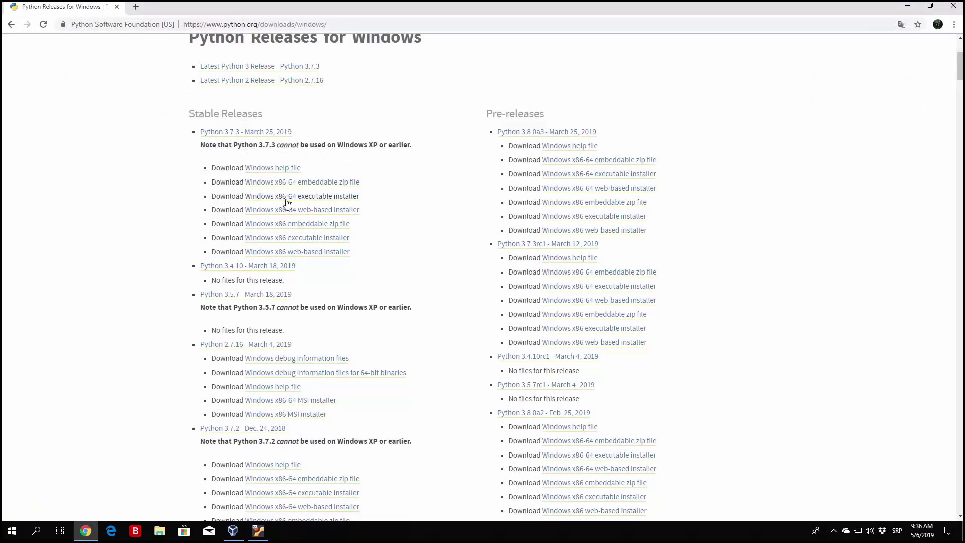
left_click(333, 201)
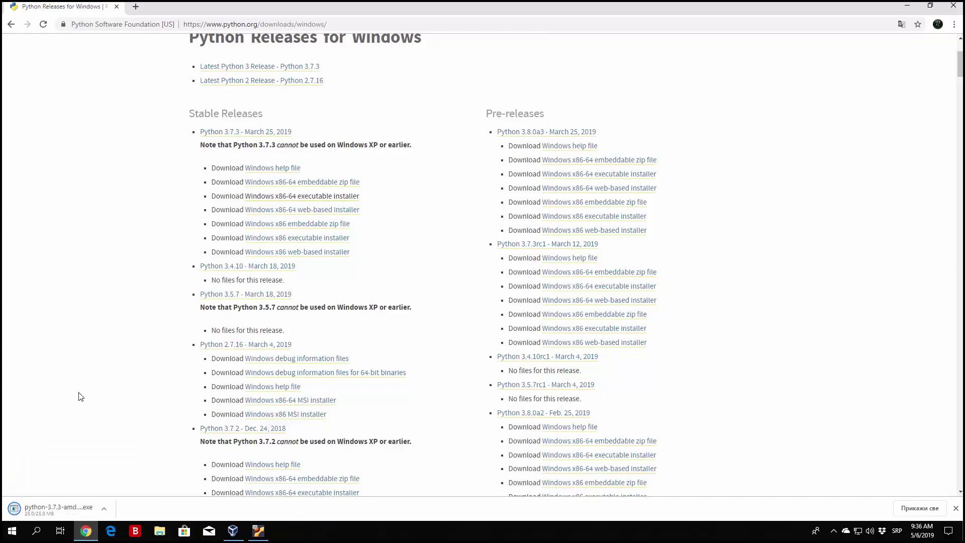
left_click(79, 511)
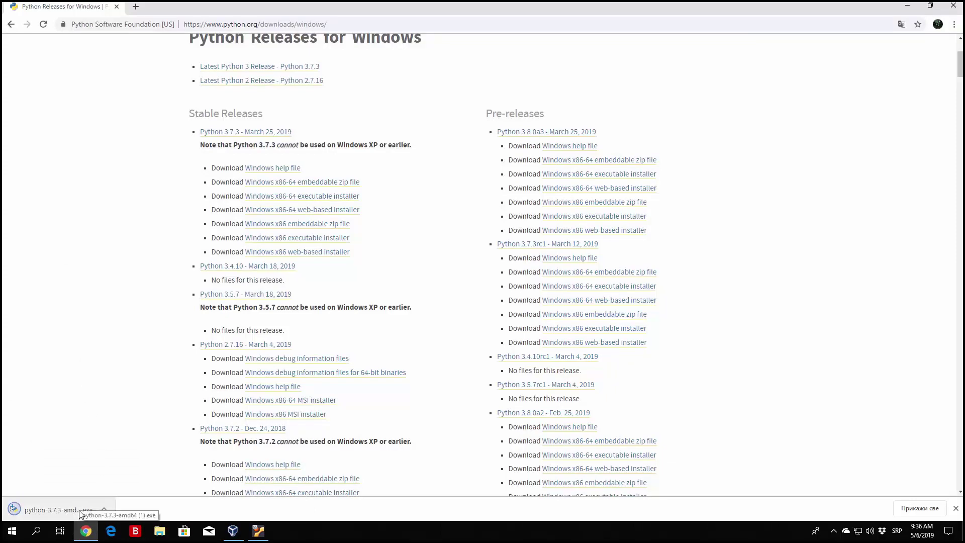
Minimize Chrome and move the installer icon to the centre of the desktop
left_click(908, 6)
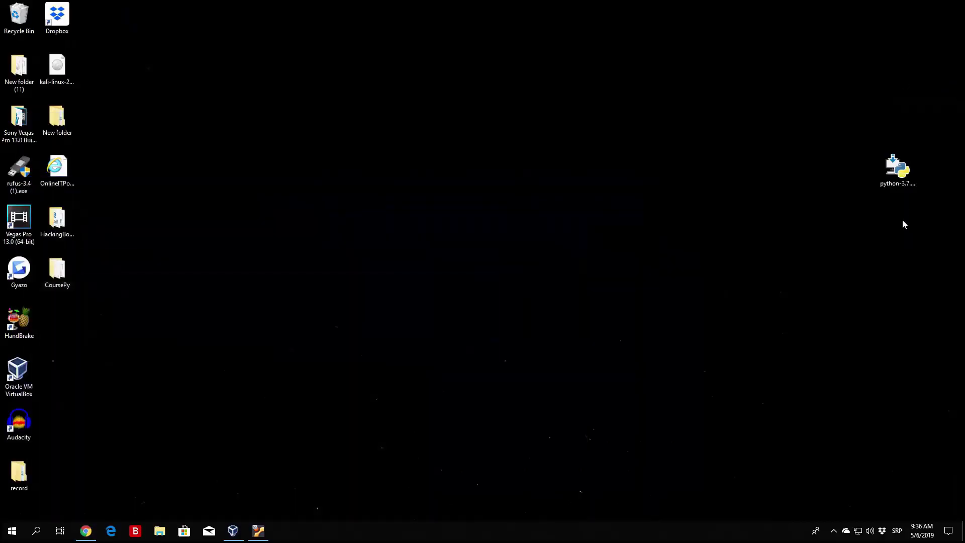
left_click_drag(897, 174, 401, 176)
left_click(414, 221)
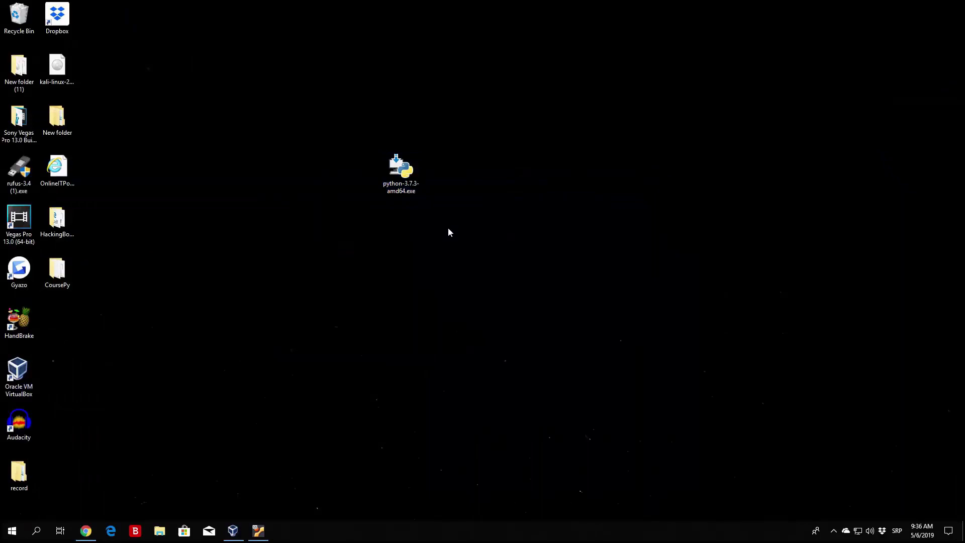
left_click_drag(449, 232, 333, 126)
left_click(87, 533)
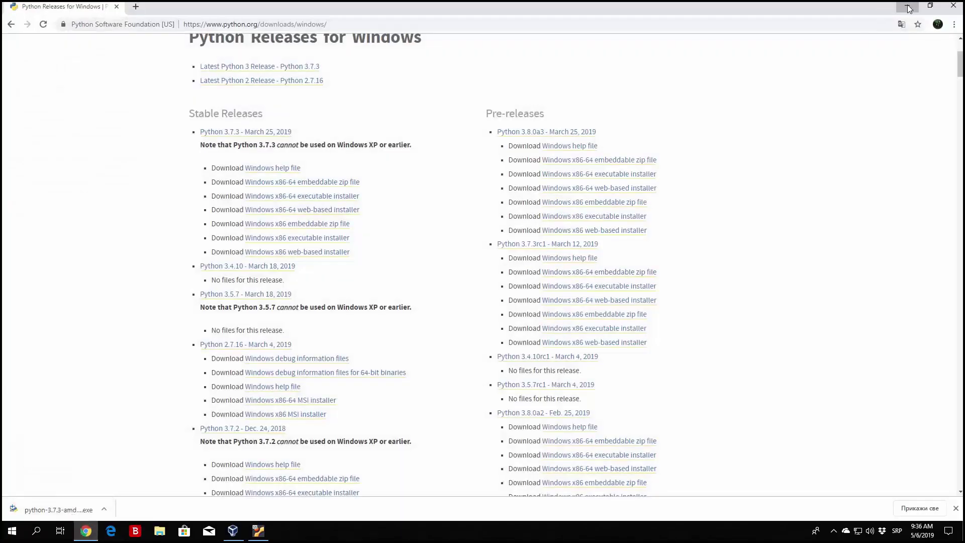
left_click(908, 6)
Run python-3.7.3-amd64.exe and approve the UAC prompt
left_click(393, 170)
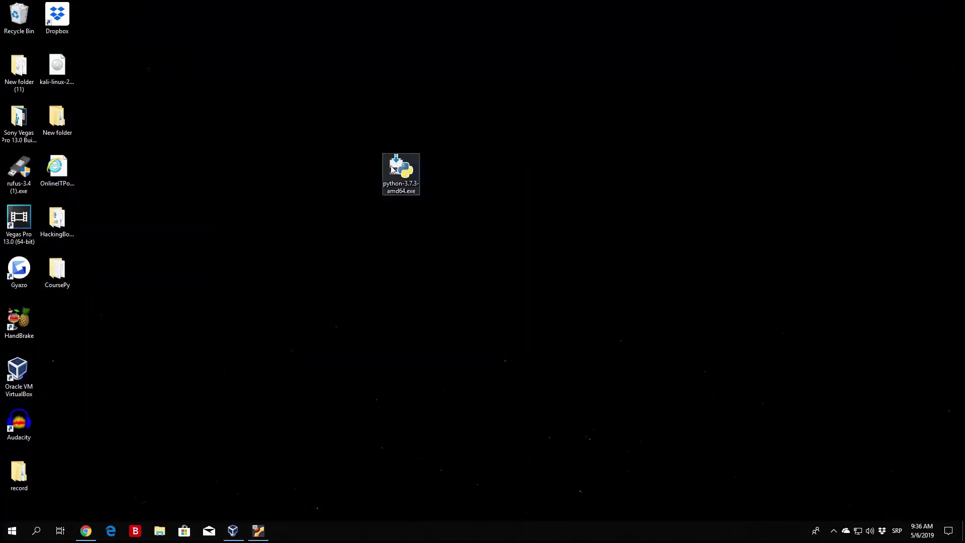
double_click(396, 172)
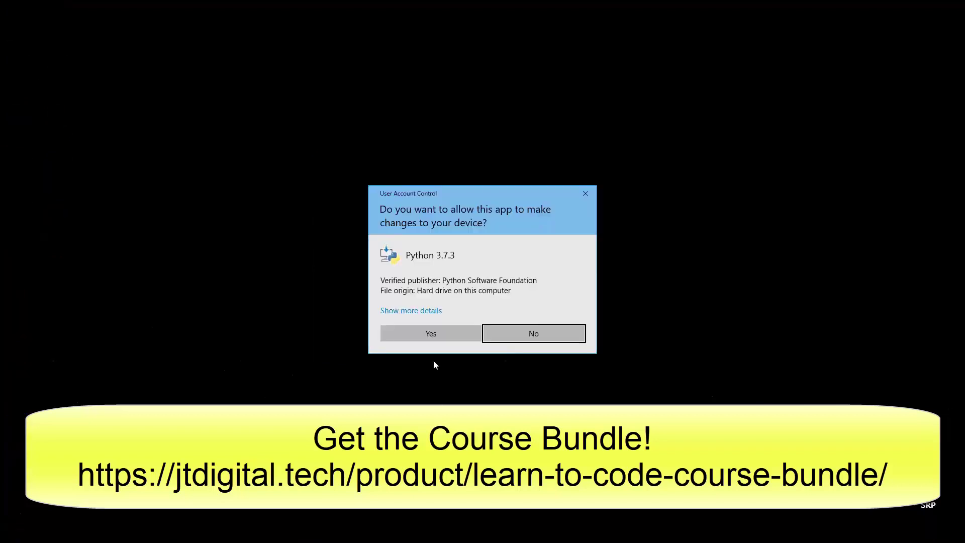
left_click(423, 332)
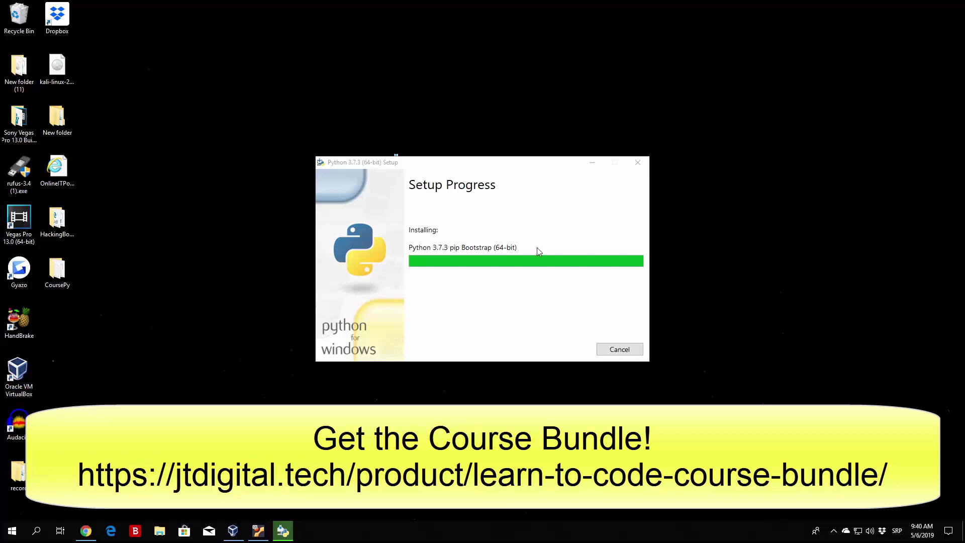
Move the setup window toward the upper right of the desktop
left_click_drag(537, 161, 739, 130)
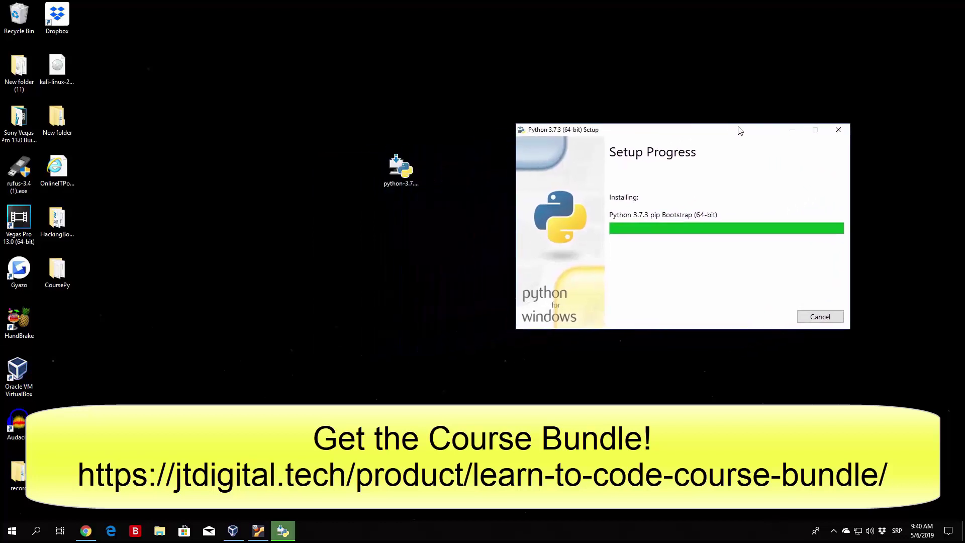
left_click(400, 170)
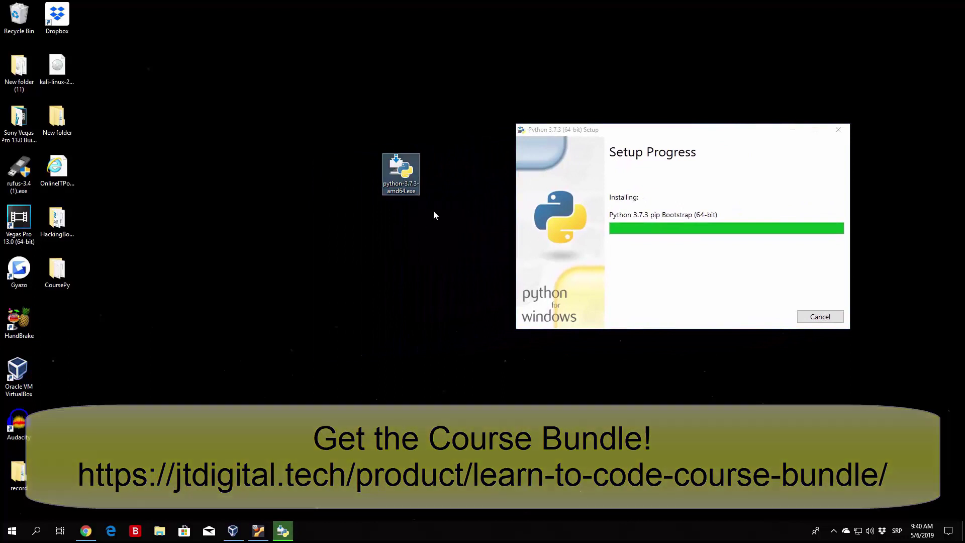
left_click_drag(469, 242, 322, 110)
left_click(321, 109)
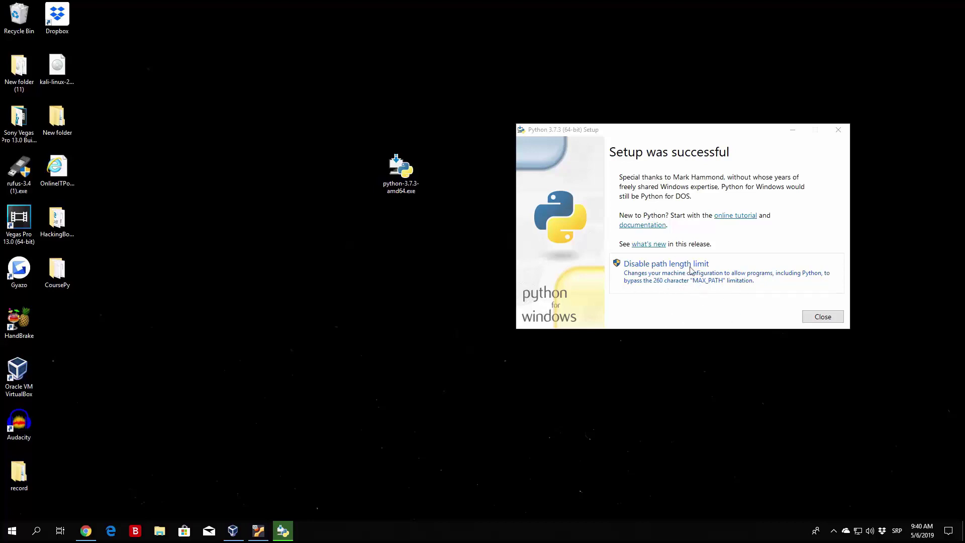
Disable the 260-character path length limit, approve it, and close the finished setup
left_click(644, 273)
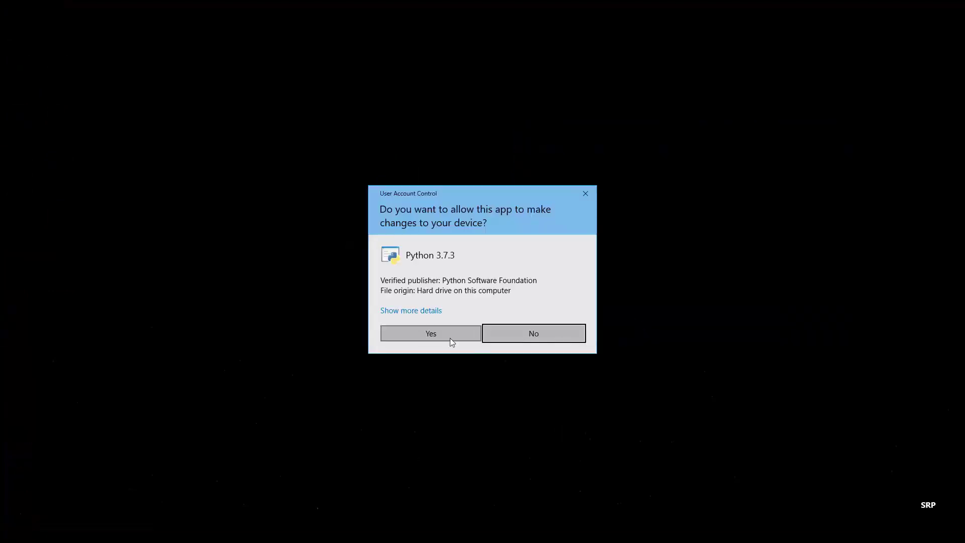
left_click(428, 336)
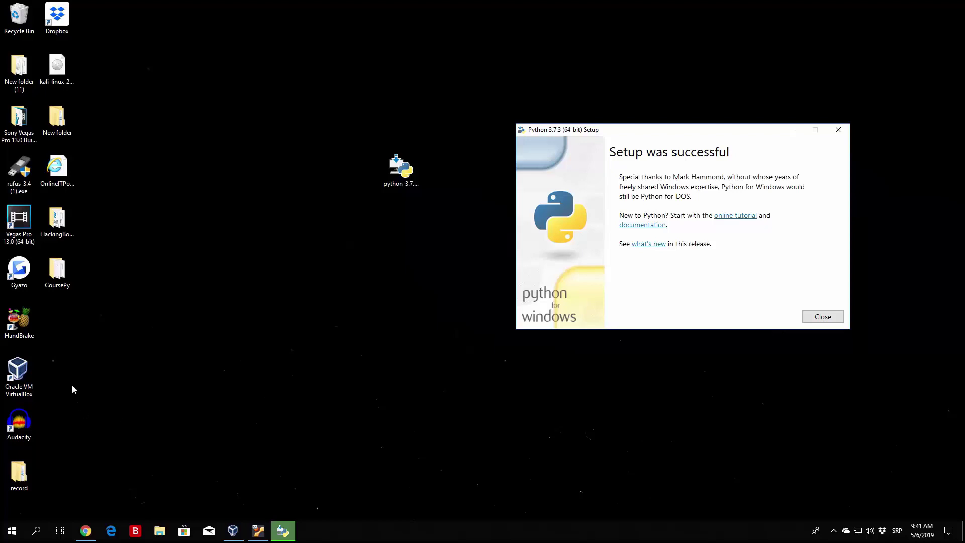
left_click(45, 441)
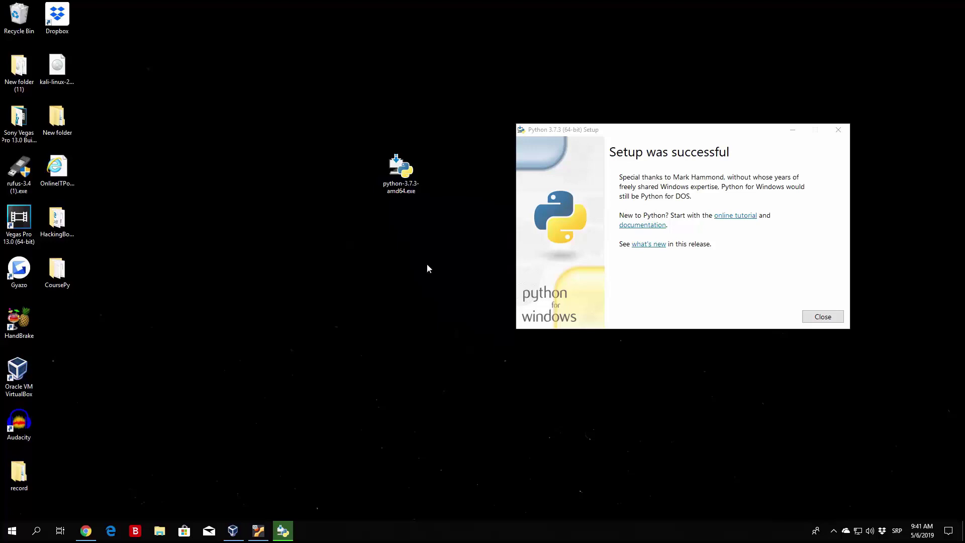
left_click(822, 316)
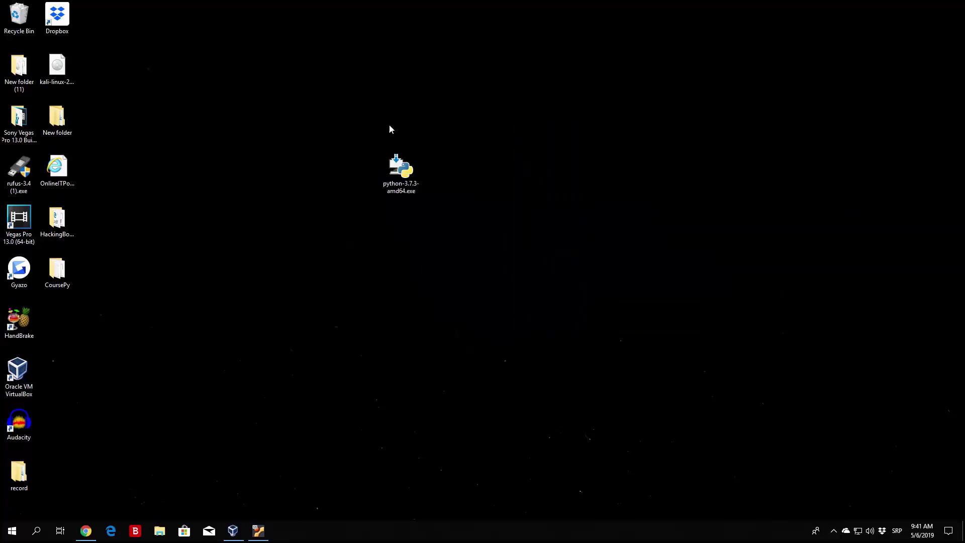
Search Windows for 'IDLE' to list IDLE (Python 3.7 64-bit)
left_click(36, 532)
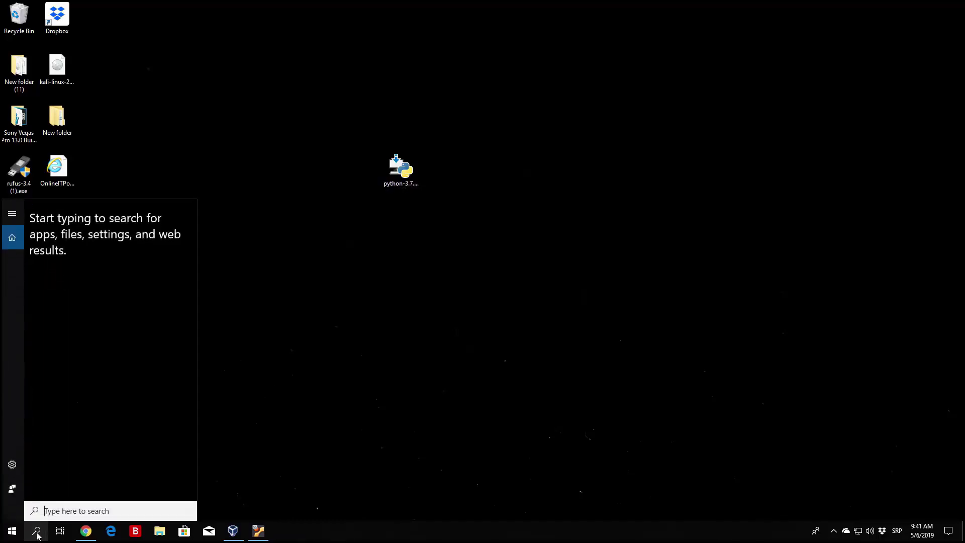
type("IDLE")
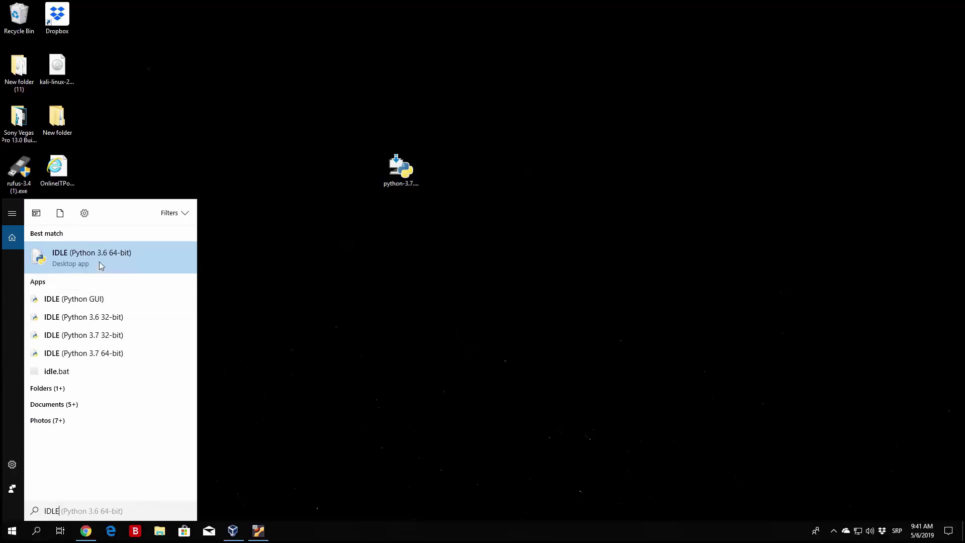
Launch IDLE (Python 3.7 64-bit) from the Windows Search results to open the Python 3.7.3 shell
left_click(85, 353)
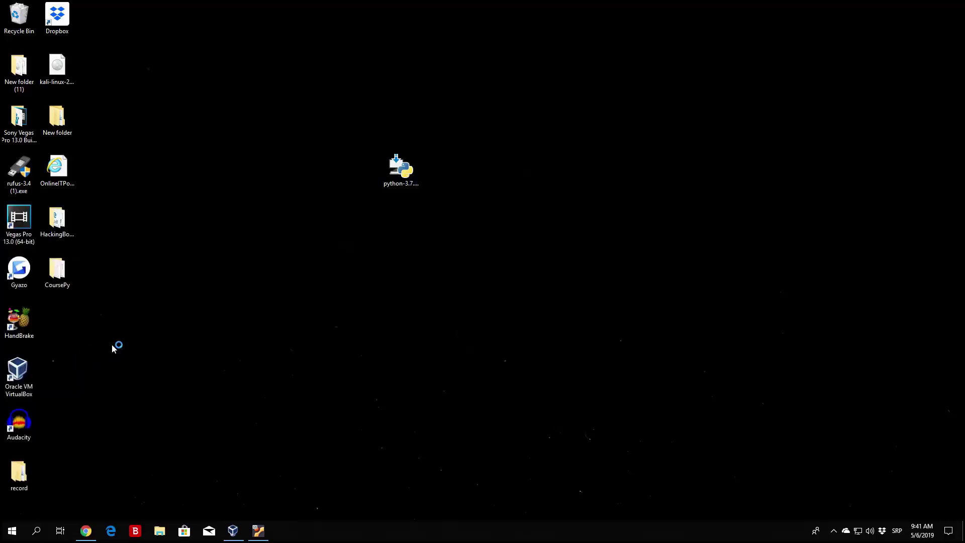